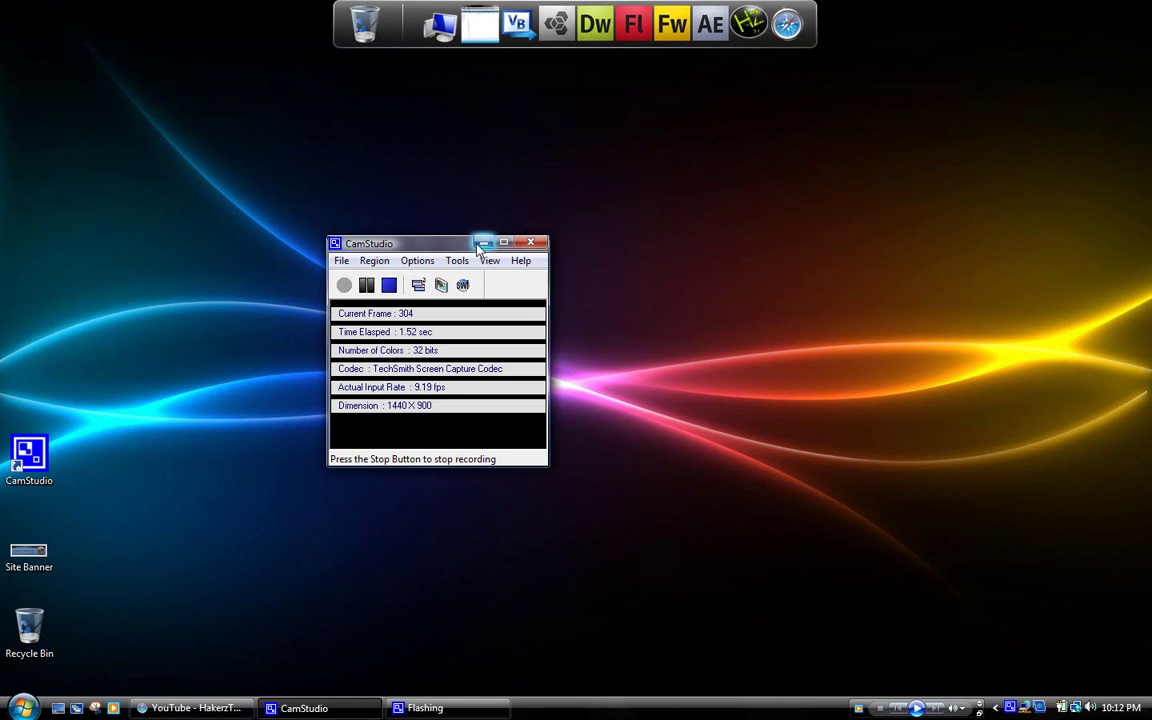
# Step: Move the CamStudio recorder aside, minimize it, and show the Hz stack of Hakerz programs
pyautogui.moveTo(458, 246); pyautogui.dragTo(620, 191)
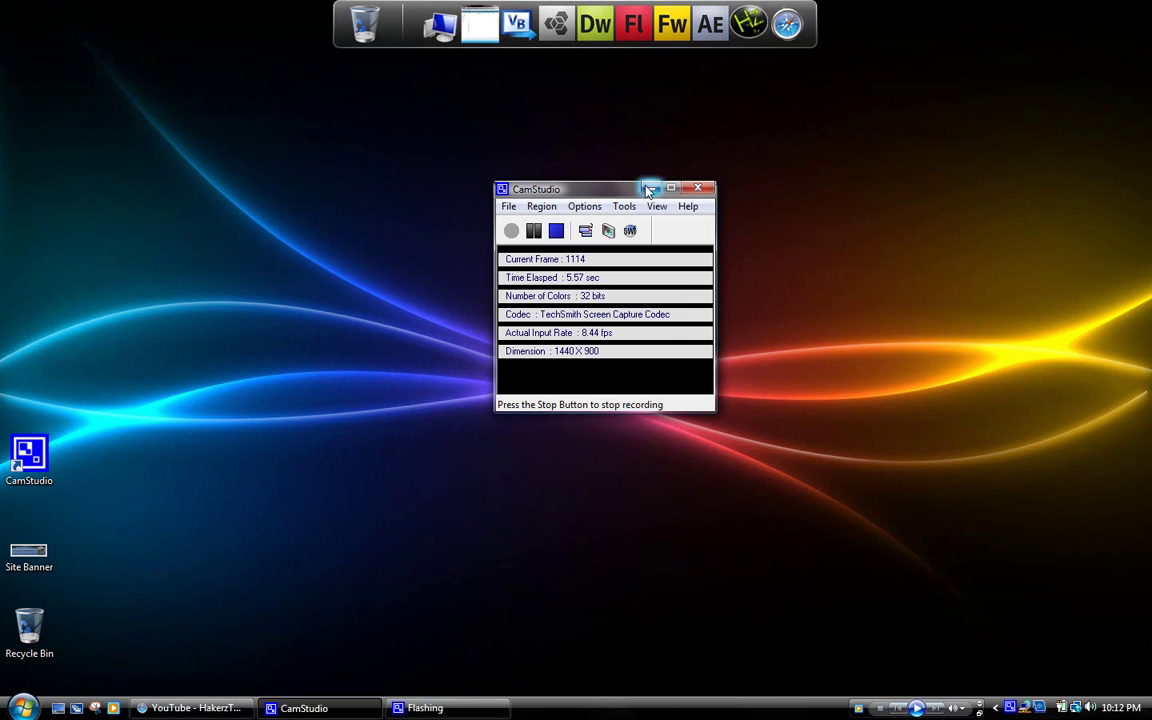
pyautogui.click(648, 188)
pyautogui.click(746, 42)
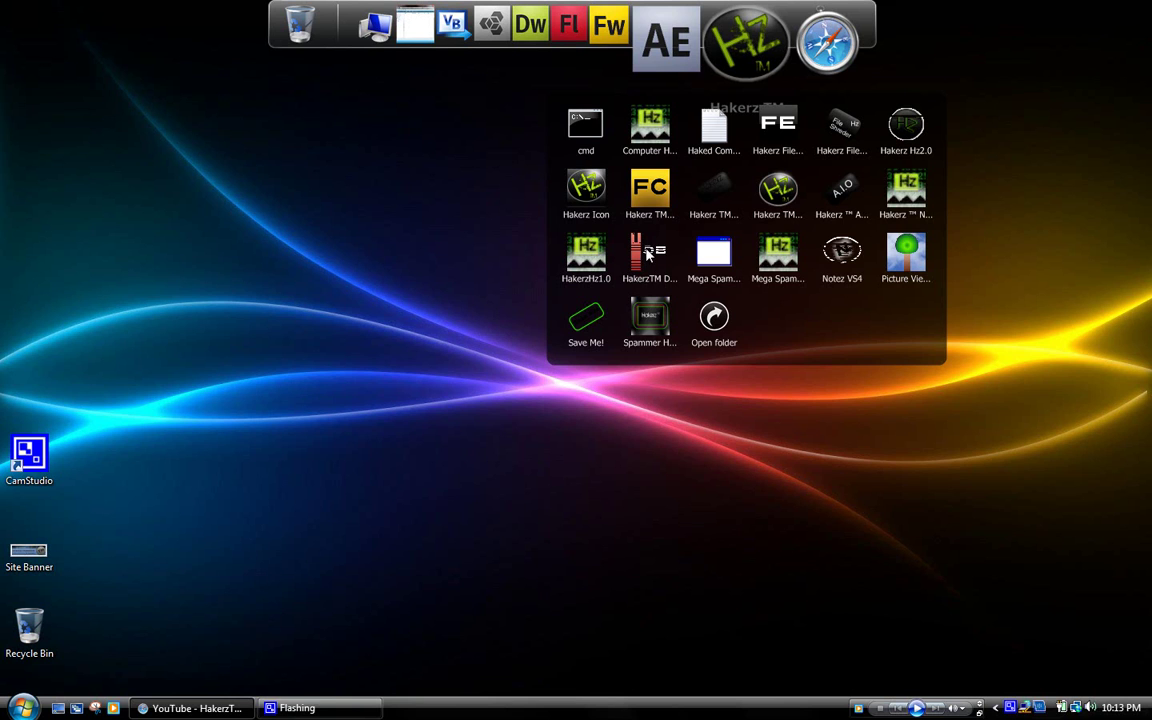
# Step: Start Hakerz TM Desktop Bar and move desktop icons, including CamStudio, toward the top-left corner
pyautogui.click(647, 252)
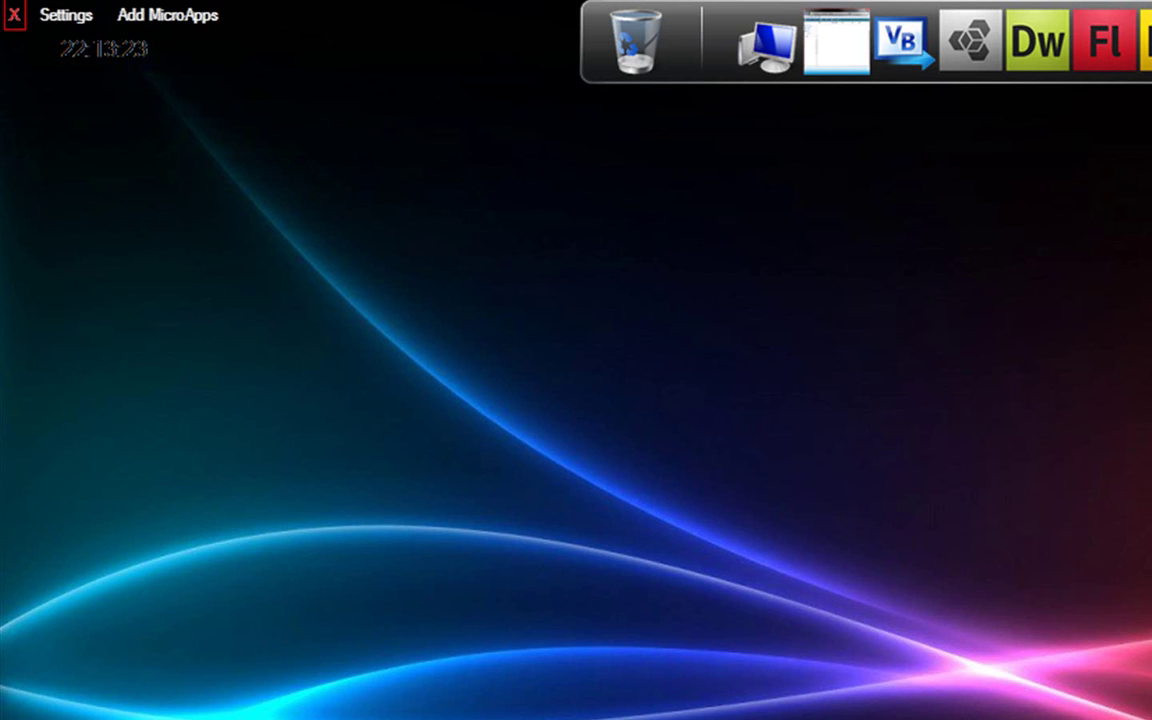
pyautogui.moveTo(104, 195)
pyautogui.mouseDown()
pyautogui.moveTo(72, 30)
pyautogui.moveTo(58, 32)
pyautogui.moveTo(60, 712)
pyautogui.mouseUp()
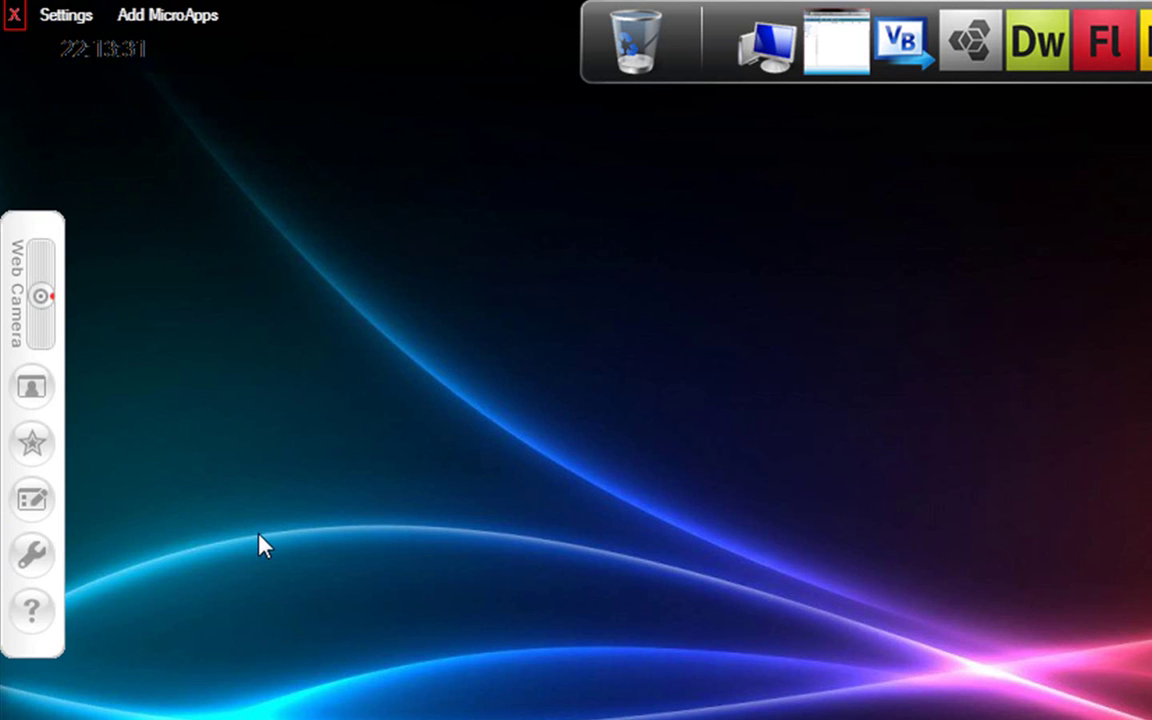
pyautogui.moveTo(246, 548); pyautogui.dragTo(5, 10)
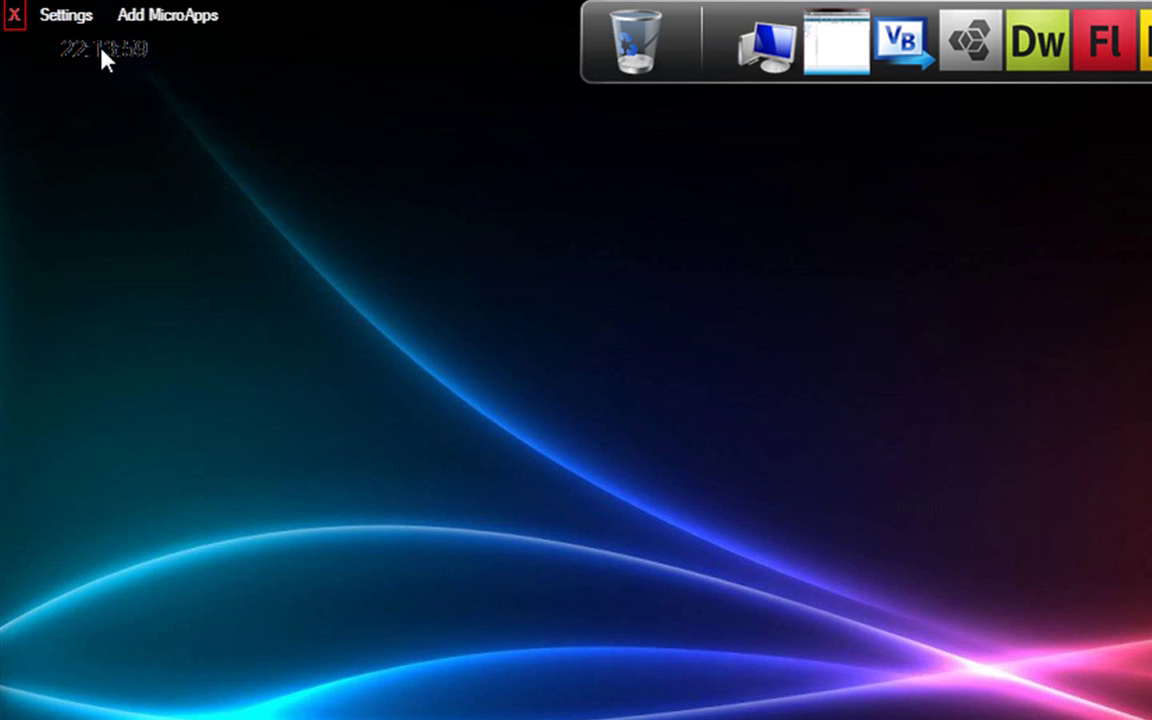
# Step: Open the Add MicroApps list of bar modules
pyautogui.click(148, 20)
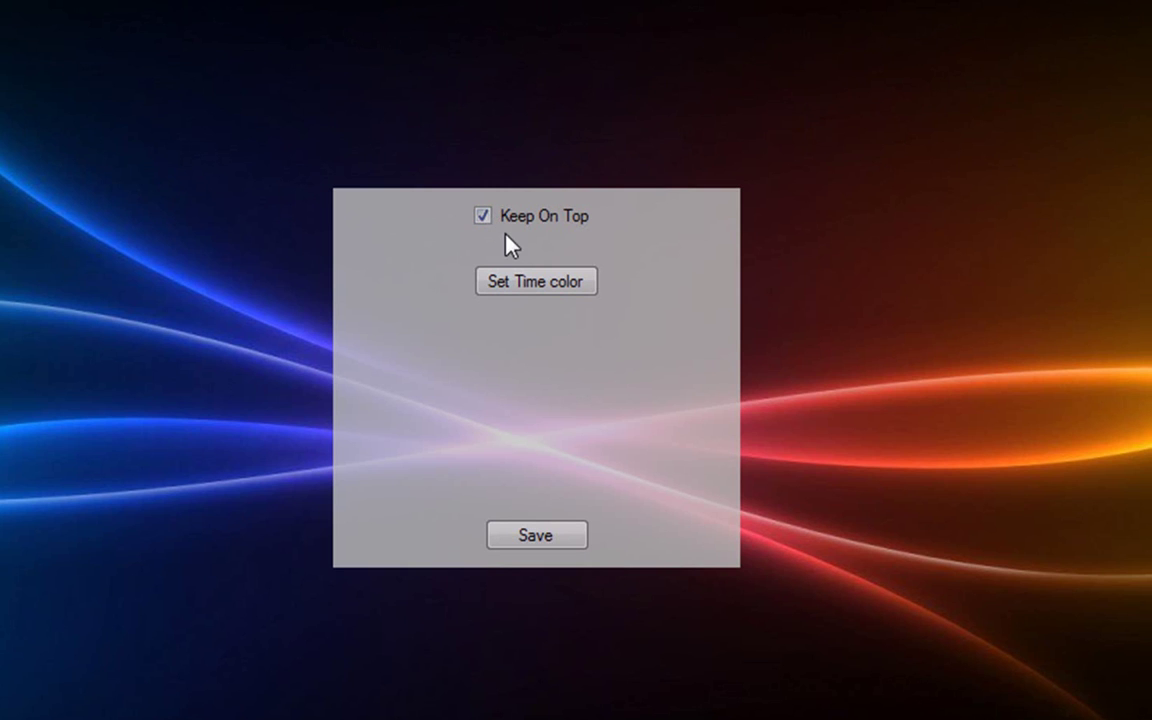
# Step: Set the clock's Time colour to the bright green swatch and save the bar settings
pyautogui.click(505, 288)
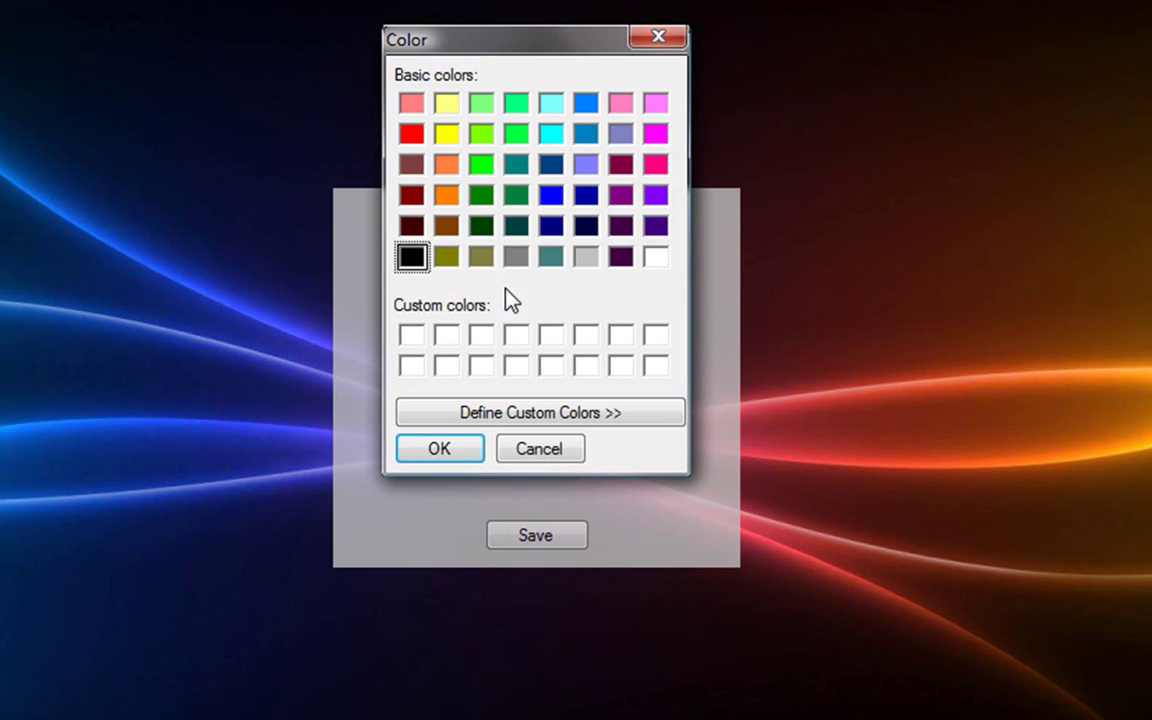
pyautogui.click(481, 164)
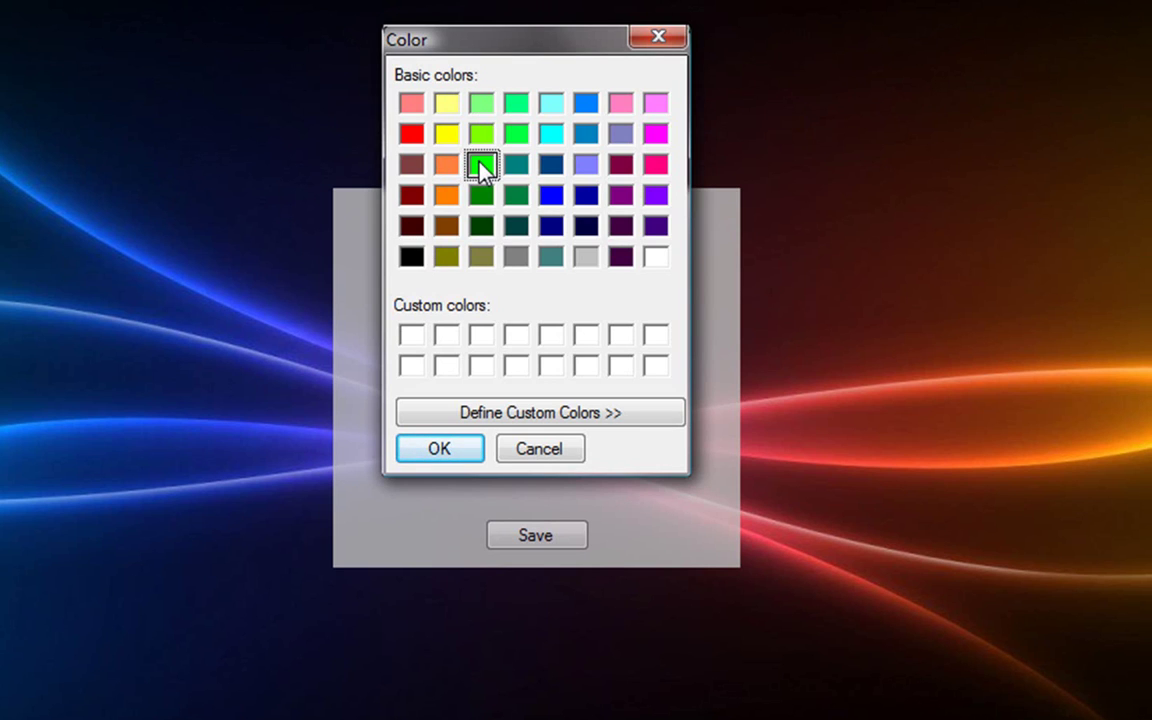
pyautogui.click(440, 448)
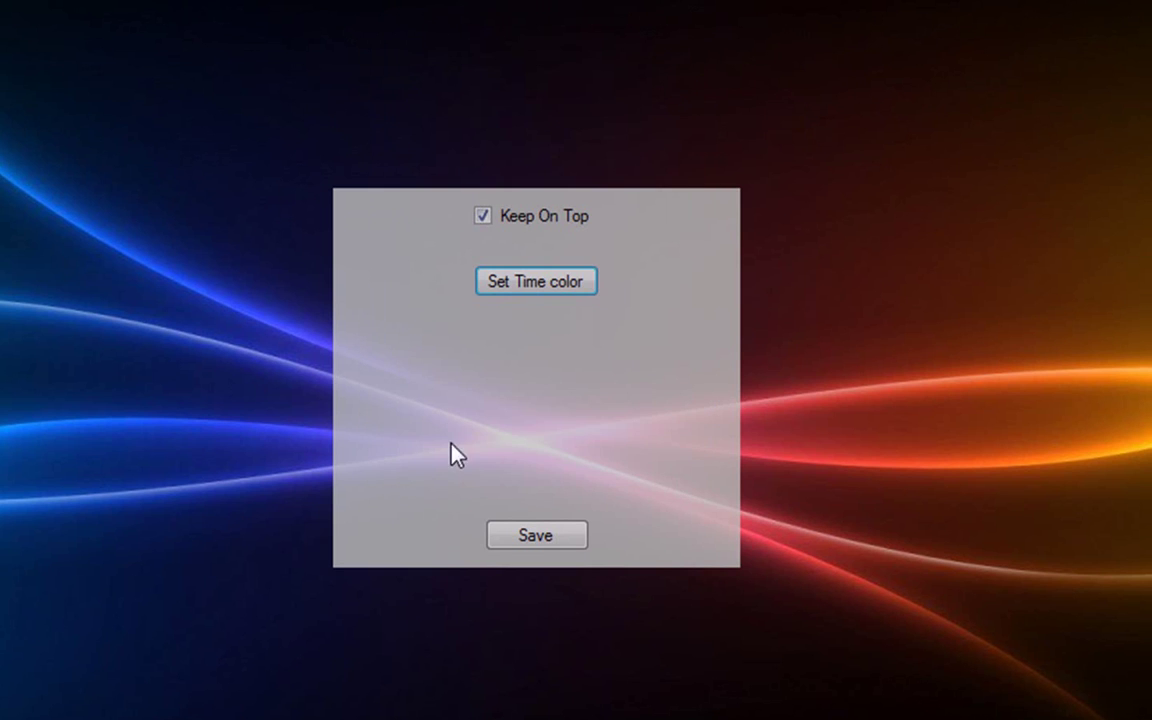
pyautogui.click(527, 537)
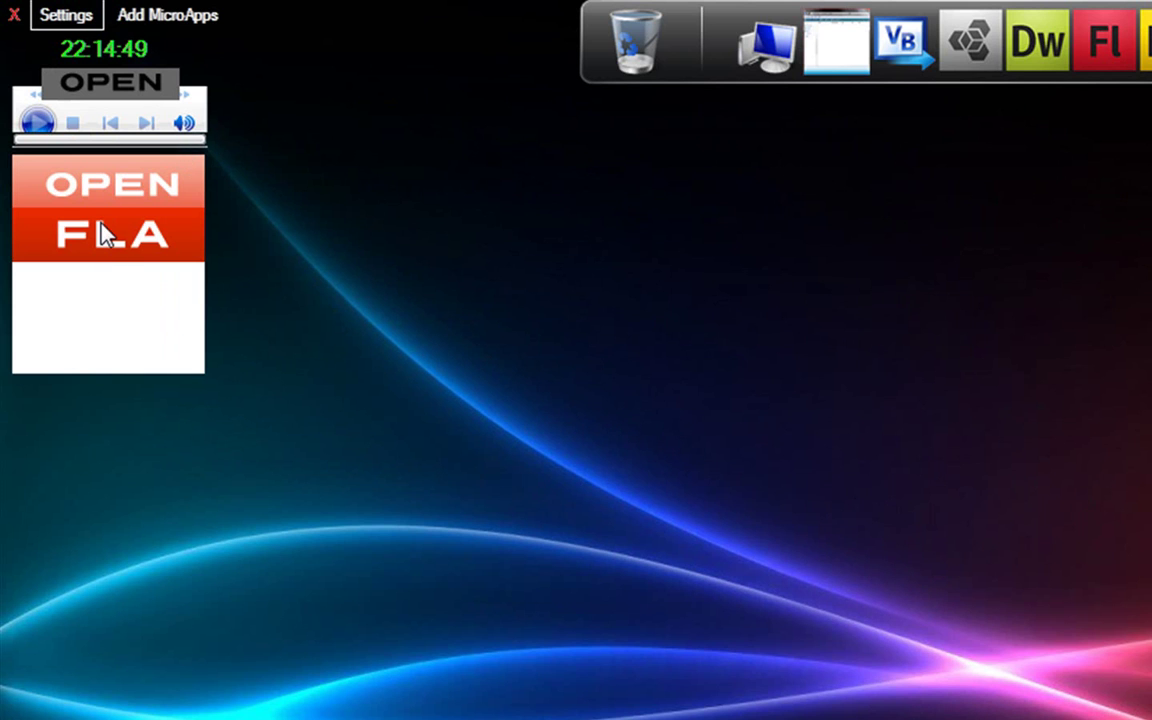
pyautogui.click(88, 88)
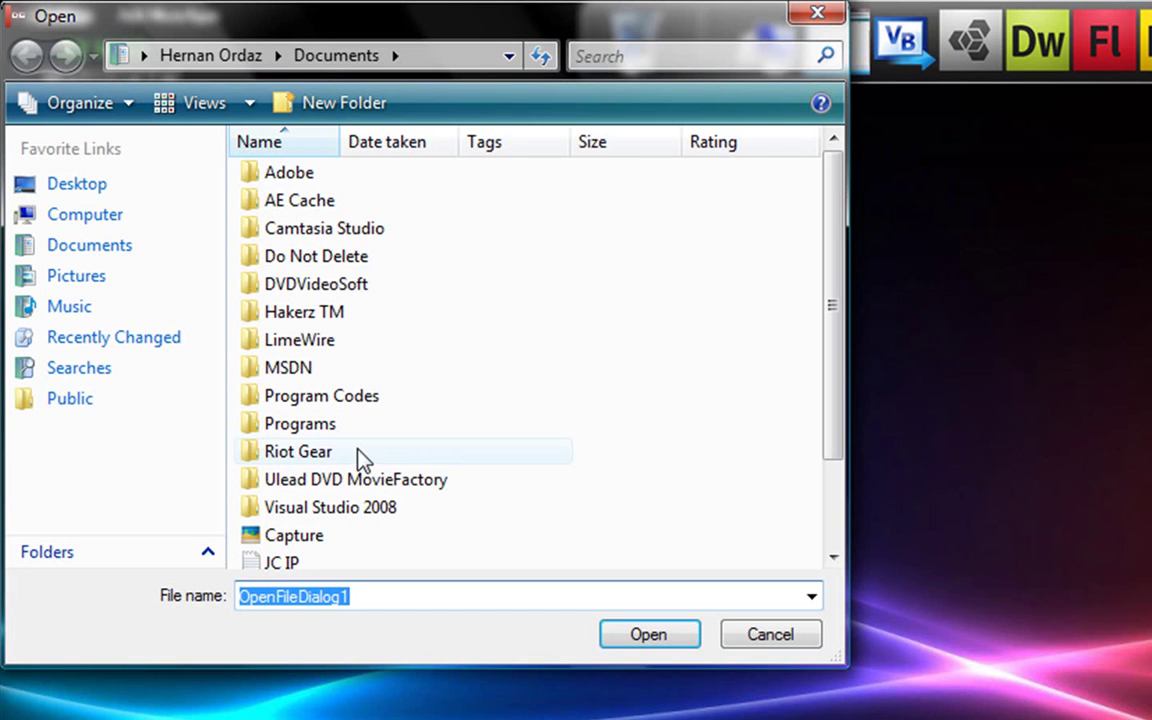
pyautogui.click(85, 305)
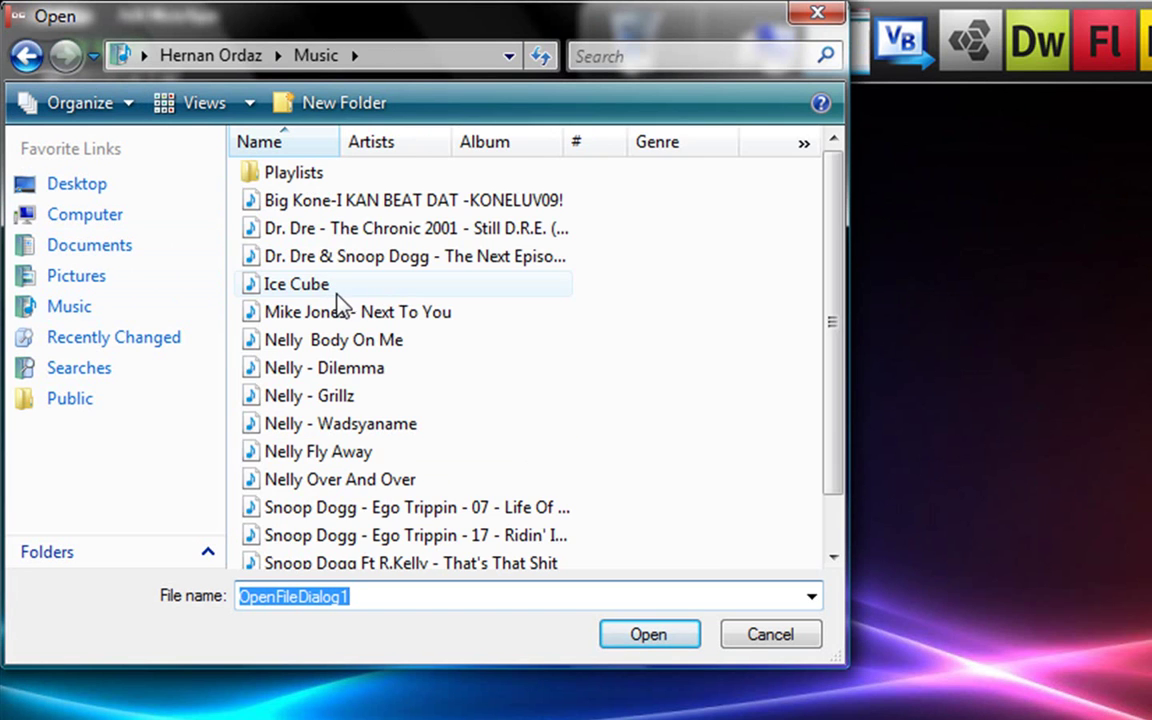
pyautogui.click(337, 290)
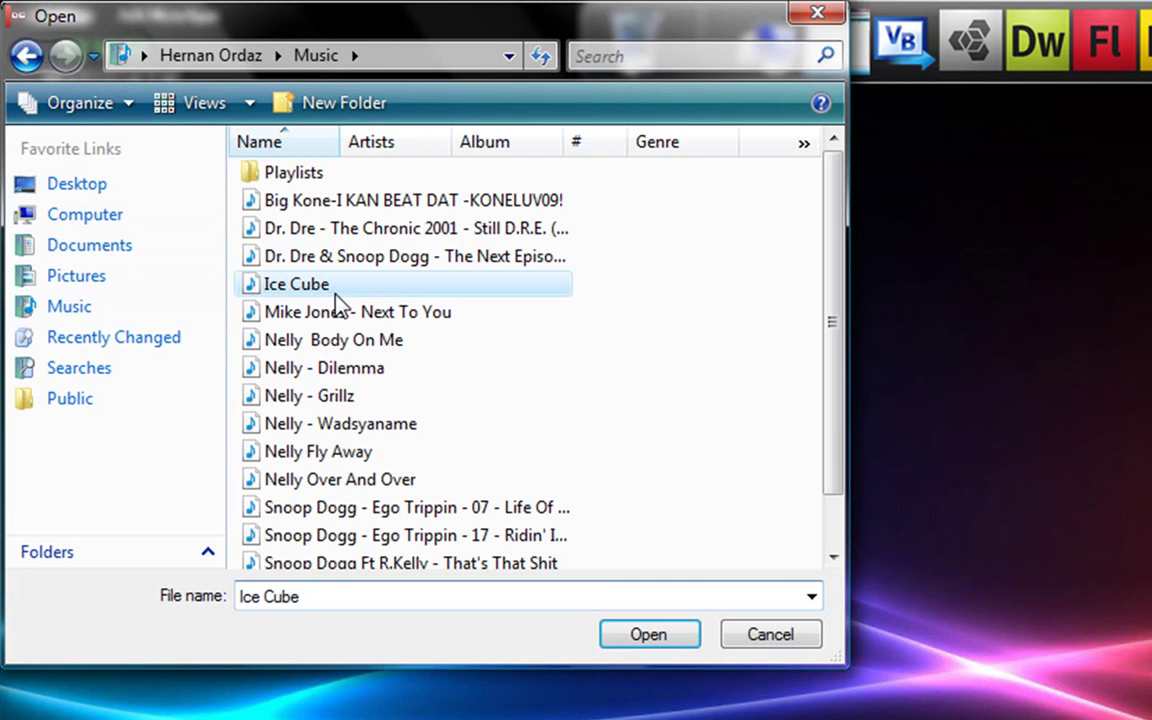
pyautogui.click(740, 638)
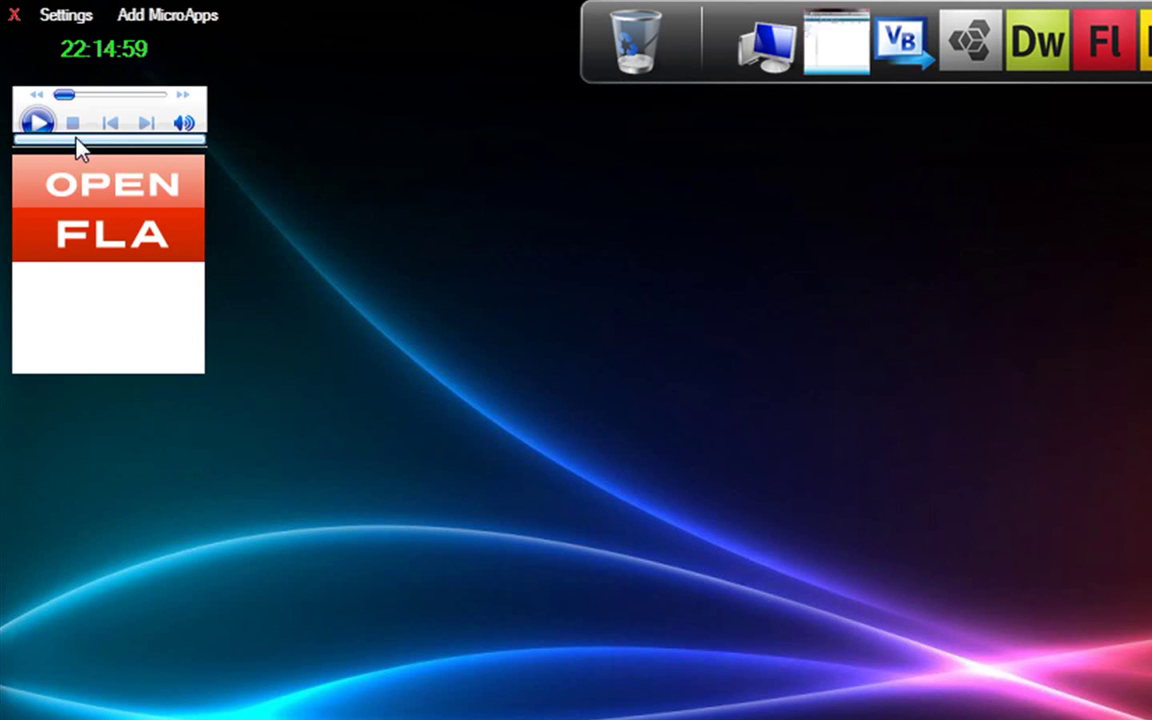
# Step: Load the Intro 2 .fla file from Downloads > Intro 2 with OPEN FLA
pyautogui.click(108, 221)
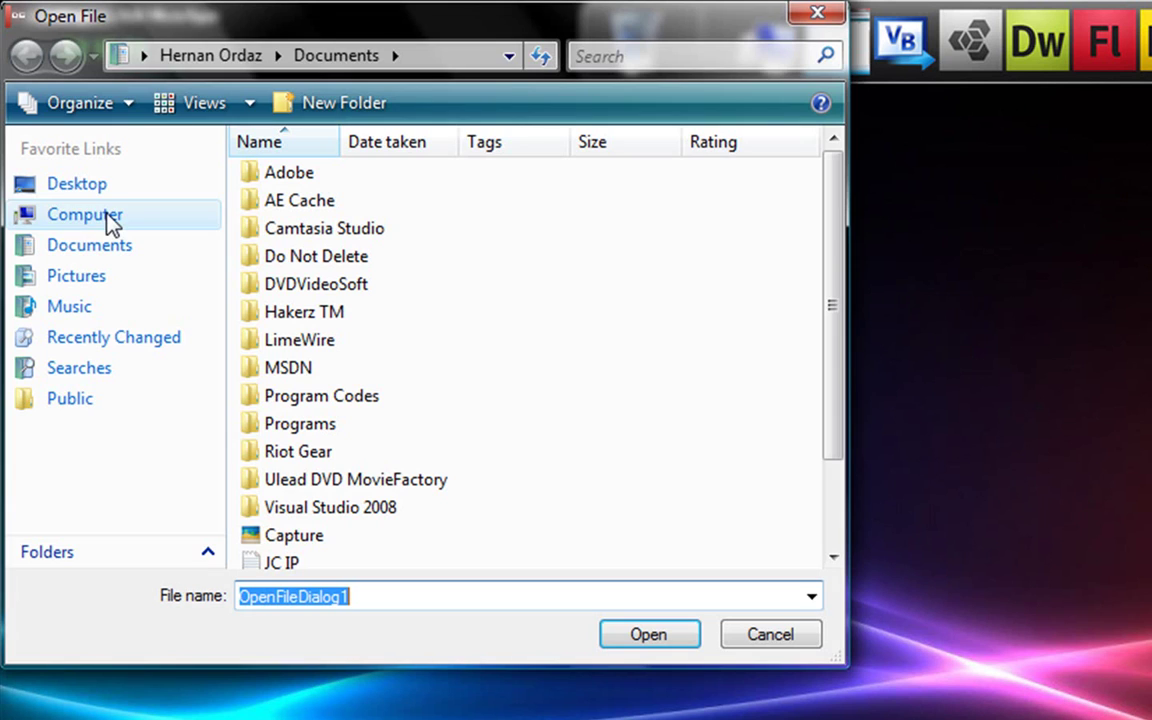
pyautogui.click(277, 56)
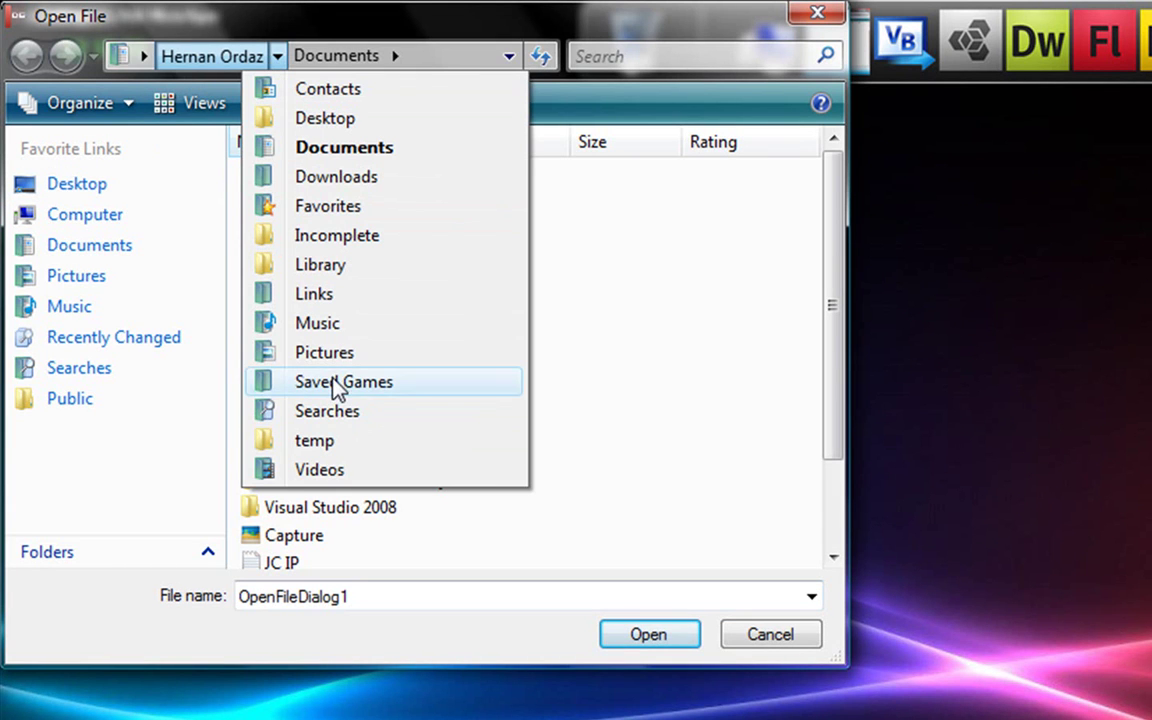
pyautogui.click(344, 147)
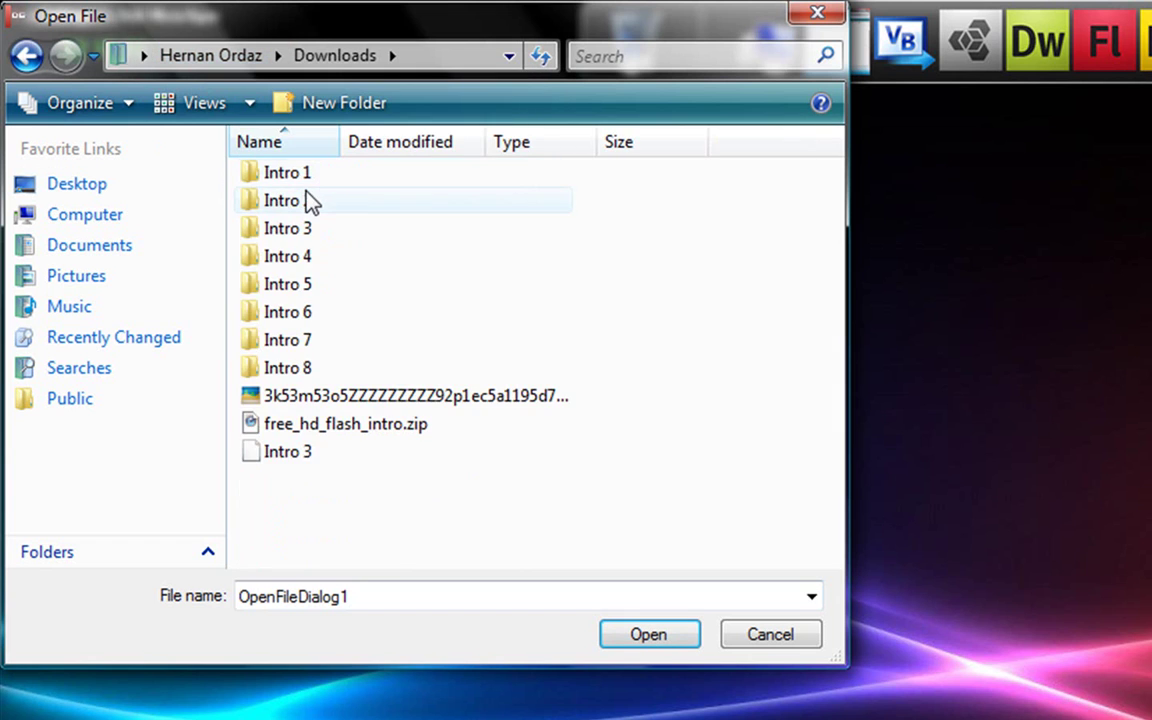
pyautogui.doubleClick(303, 197)
pyautogui.click(296, 200)
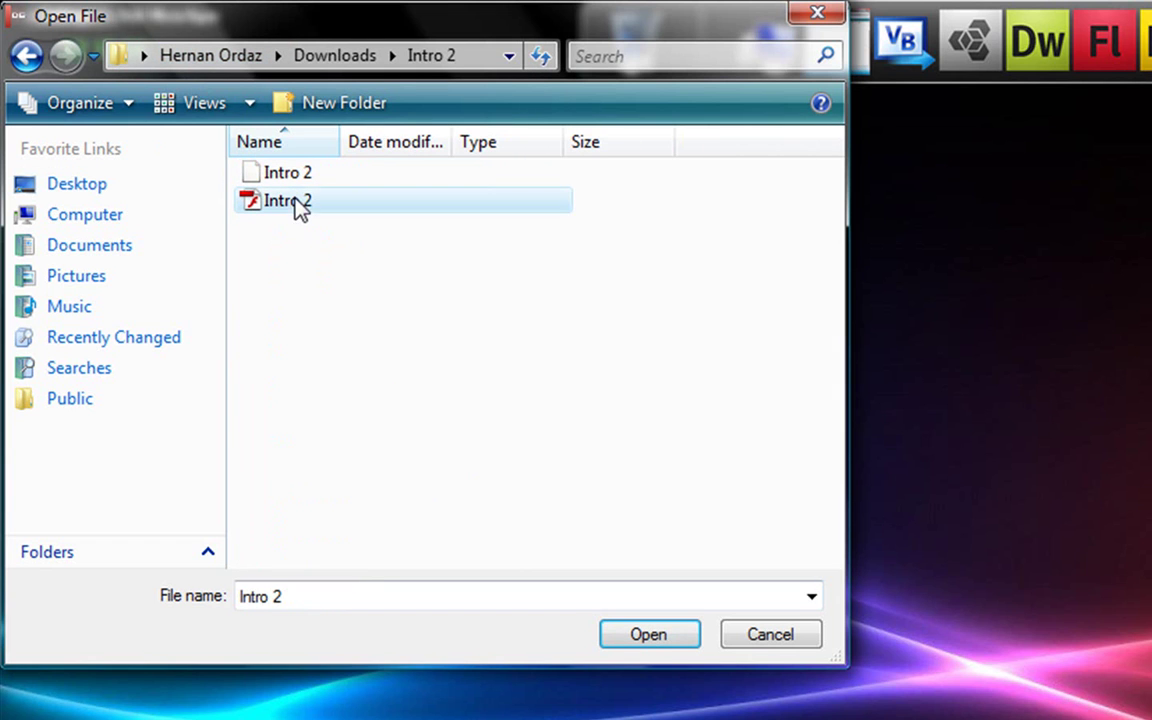
pyautogui.click(622, 633)
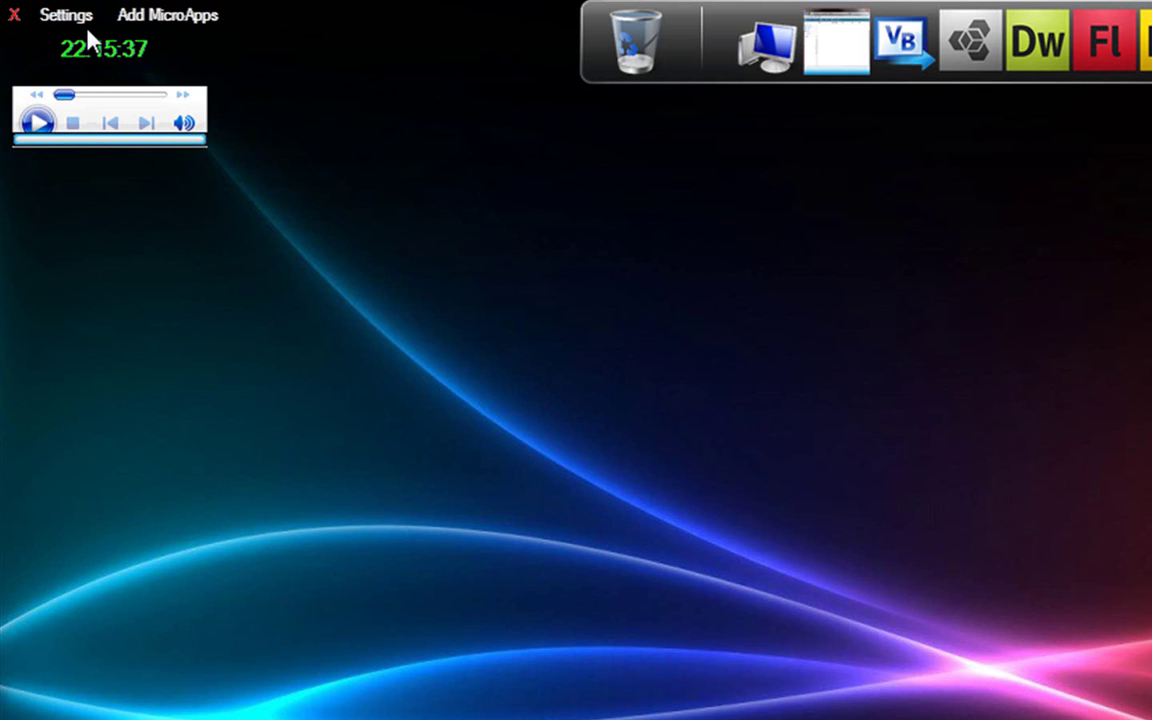
# Step: Uncheck the MUSIC micro-app, save the choice, and bring up Google in Safari
pyautogui.click(141, 22)
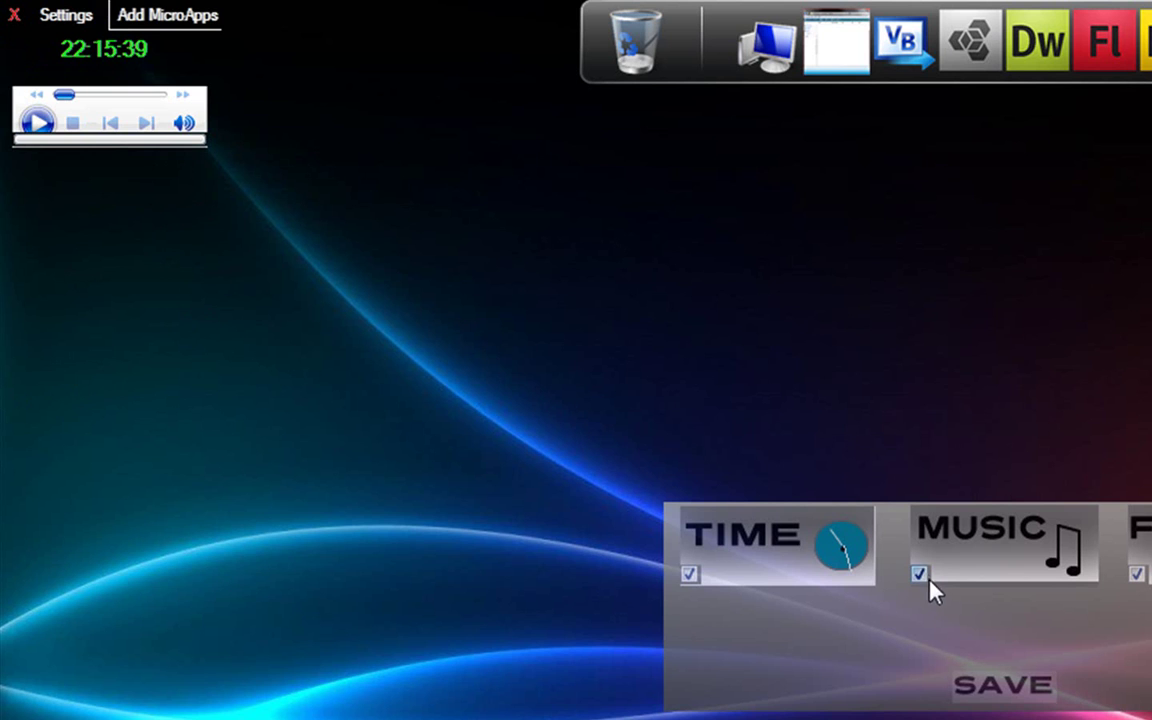
pyautogui.click(920, 576)
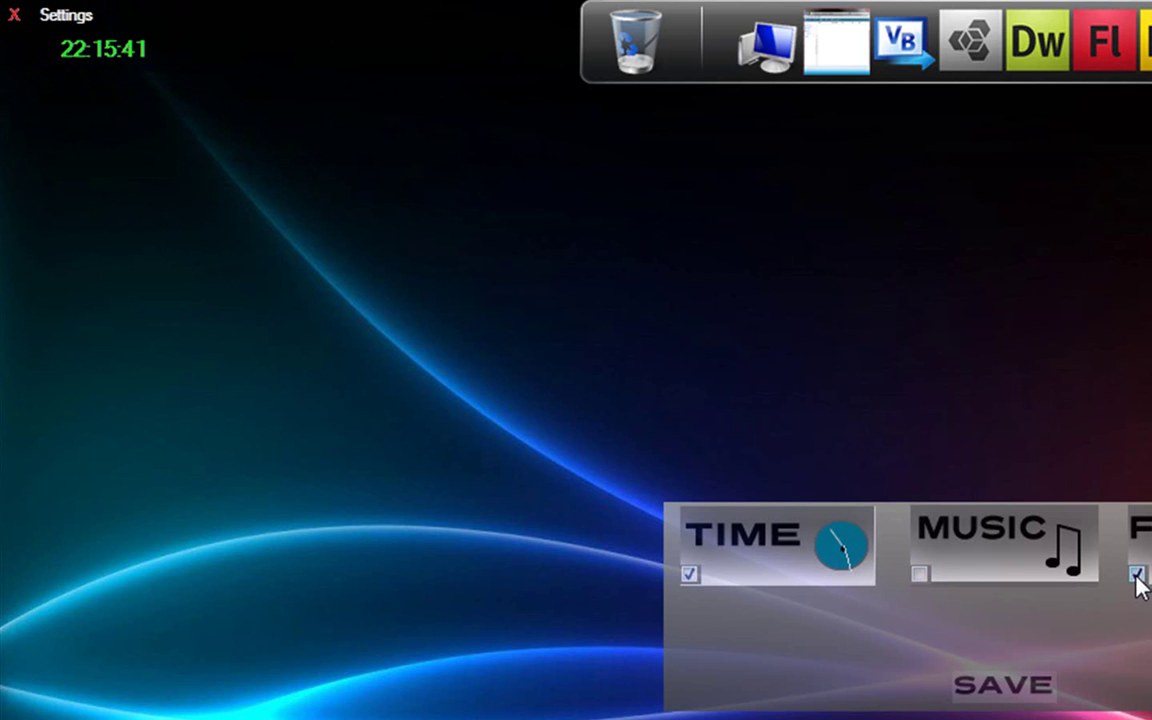
pyautogui.click(985, 693)
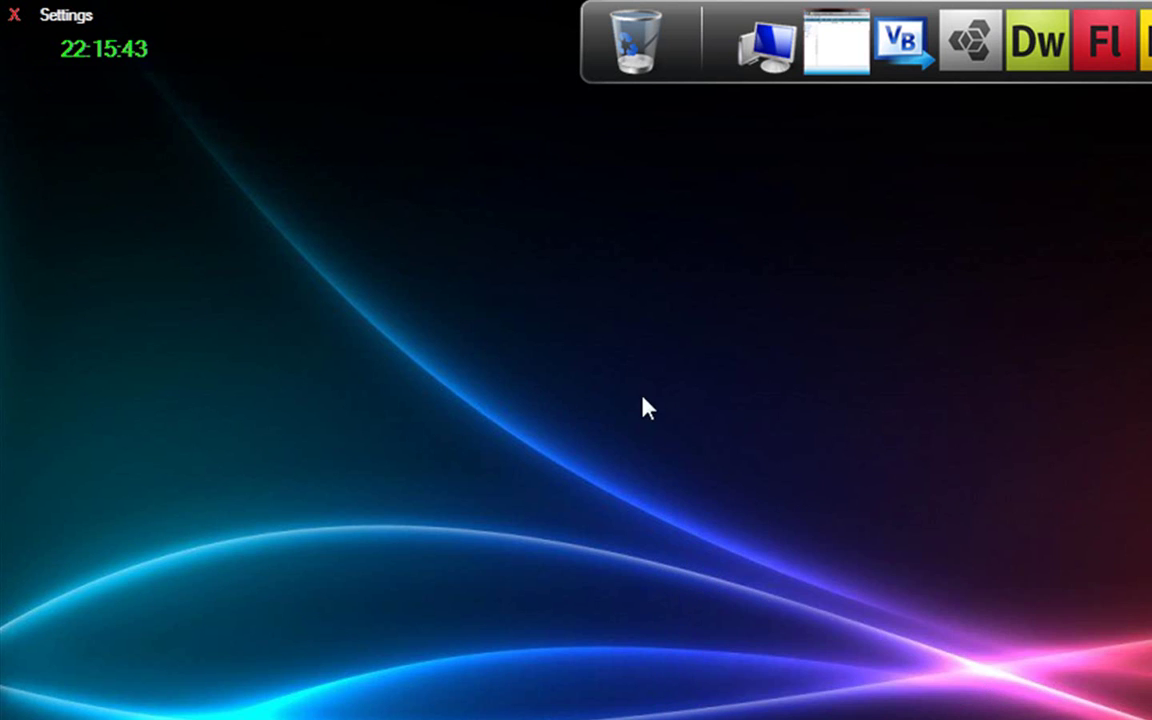
pyautogui.click(1130, 40)
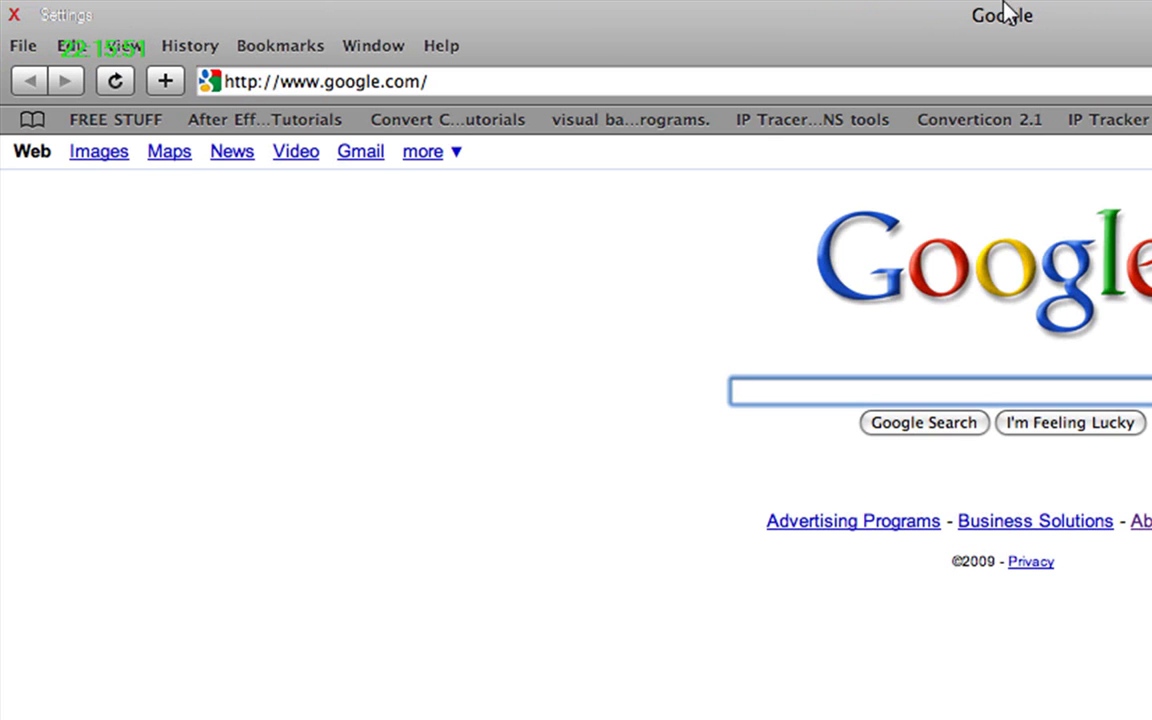
# Step: Close Safari and open the Documents folder from the Start menu
pyautogui.click(1148, 12)
pyautogui.press('super')
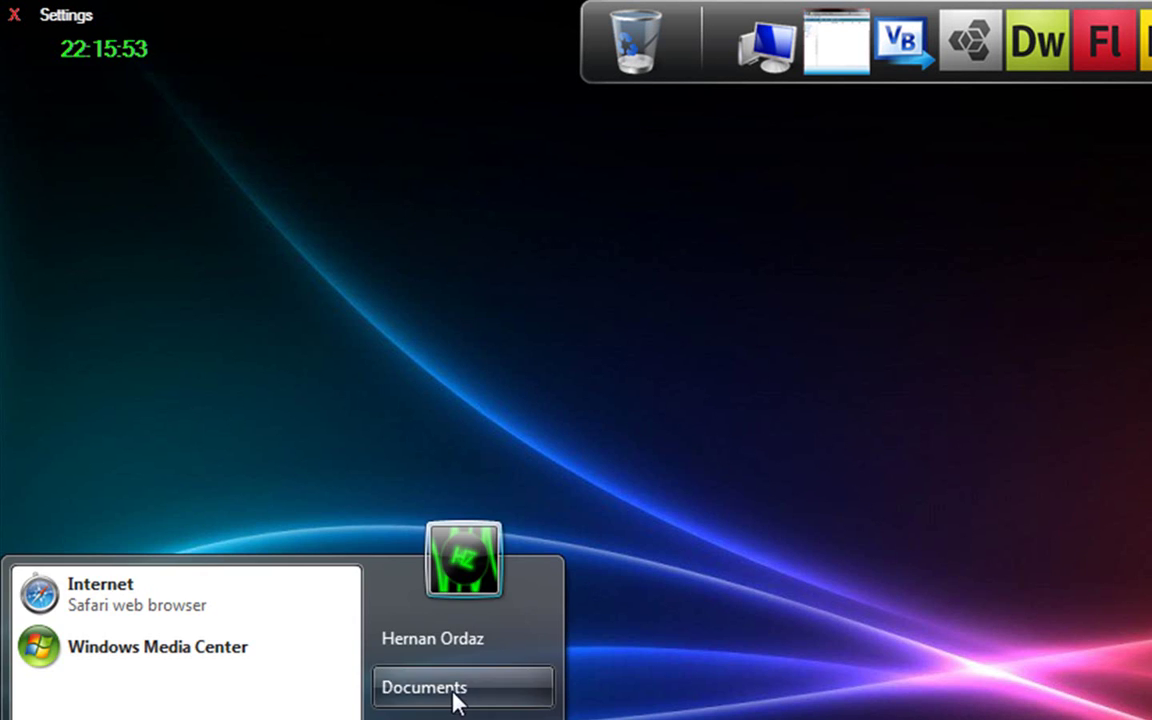
pyautogui.click(450, 688)
# Step: Drag the Documents window up to the top and back down-right, then close it with Alt+F4
pyautogui.moveTo(643, 206)
pyautogui.mouseDown()
pyautogui.moveTo(265, 12)
pyautogui.moveTo(282, 57)
pyautogui.mouseUp()
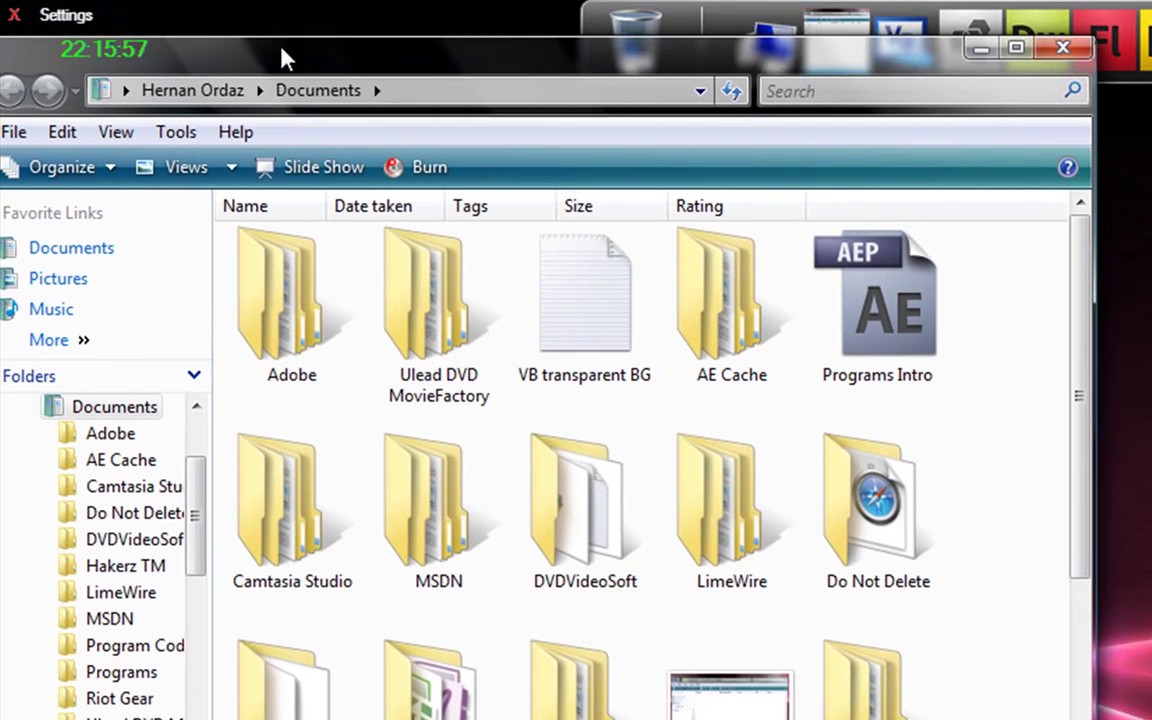
pyautogui.moveTo(285, 58); pyautogui.dragTo(747, 188)
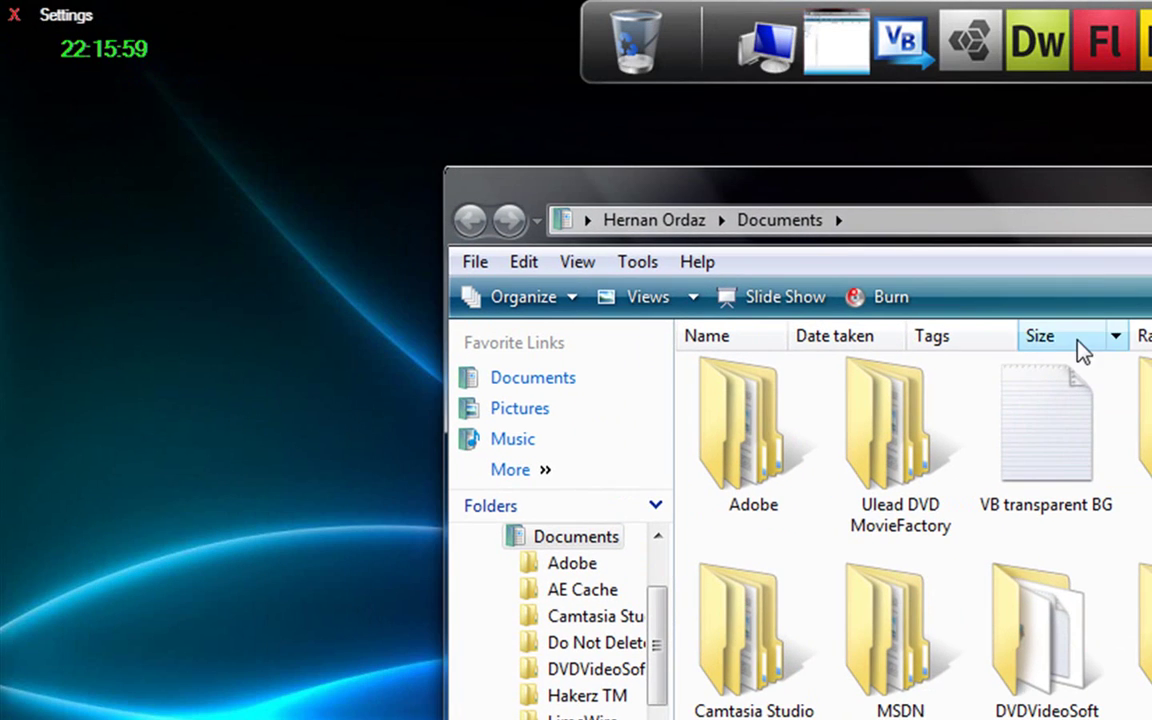
pyautogui.hotkey('alt', 'F4')
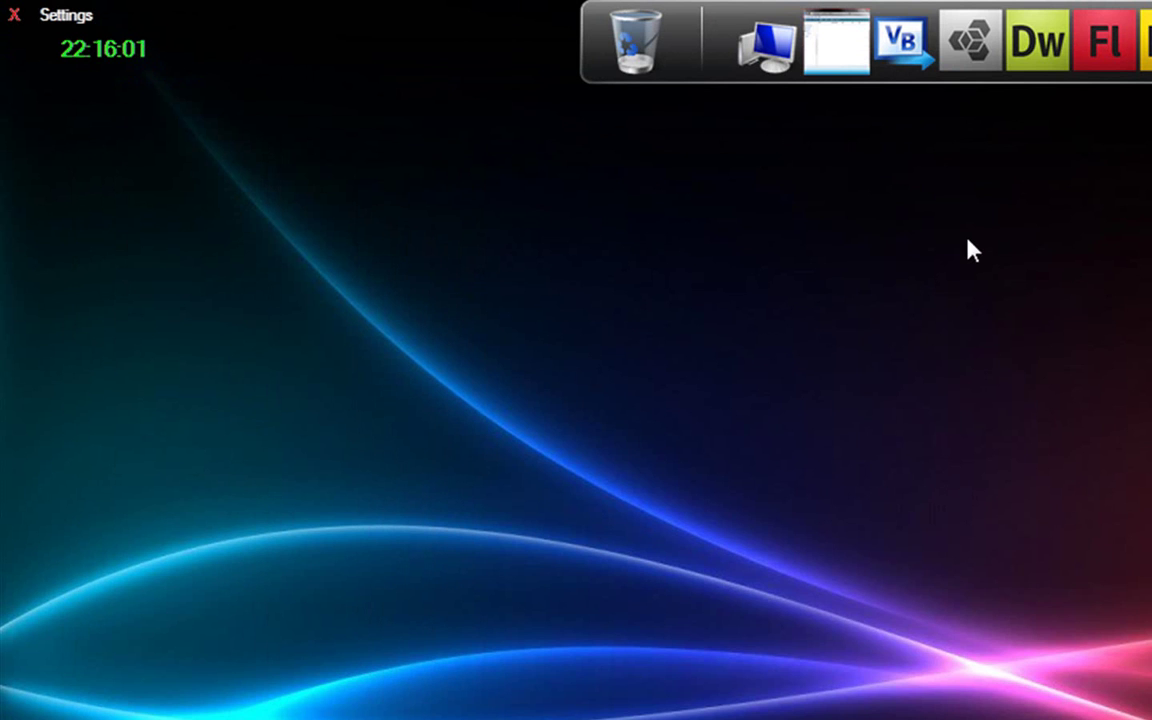